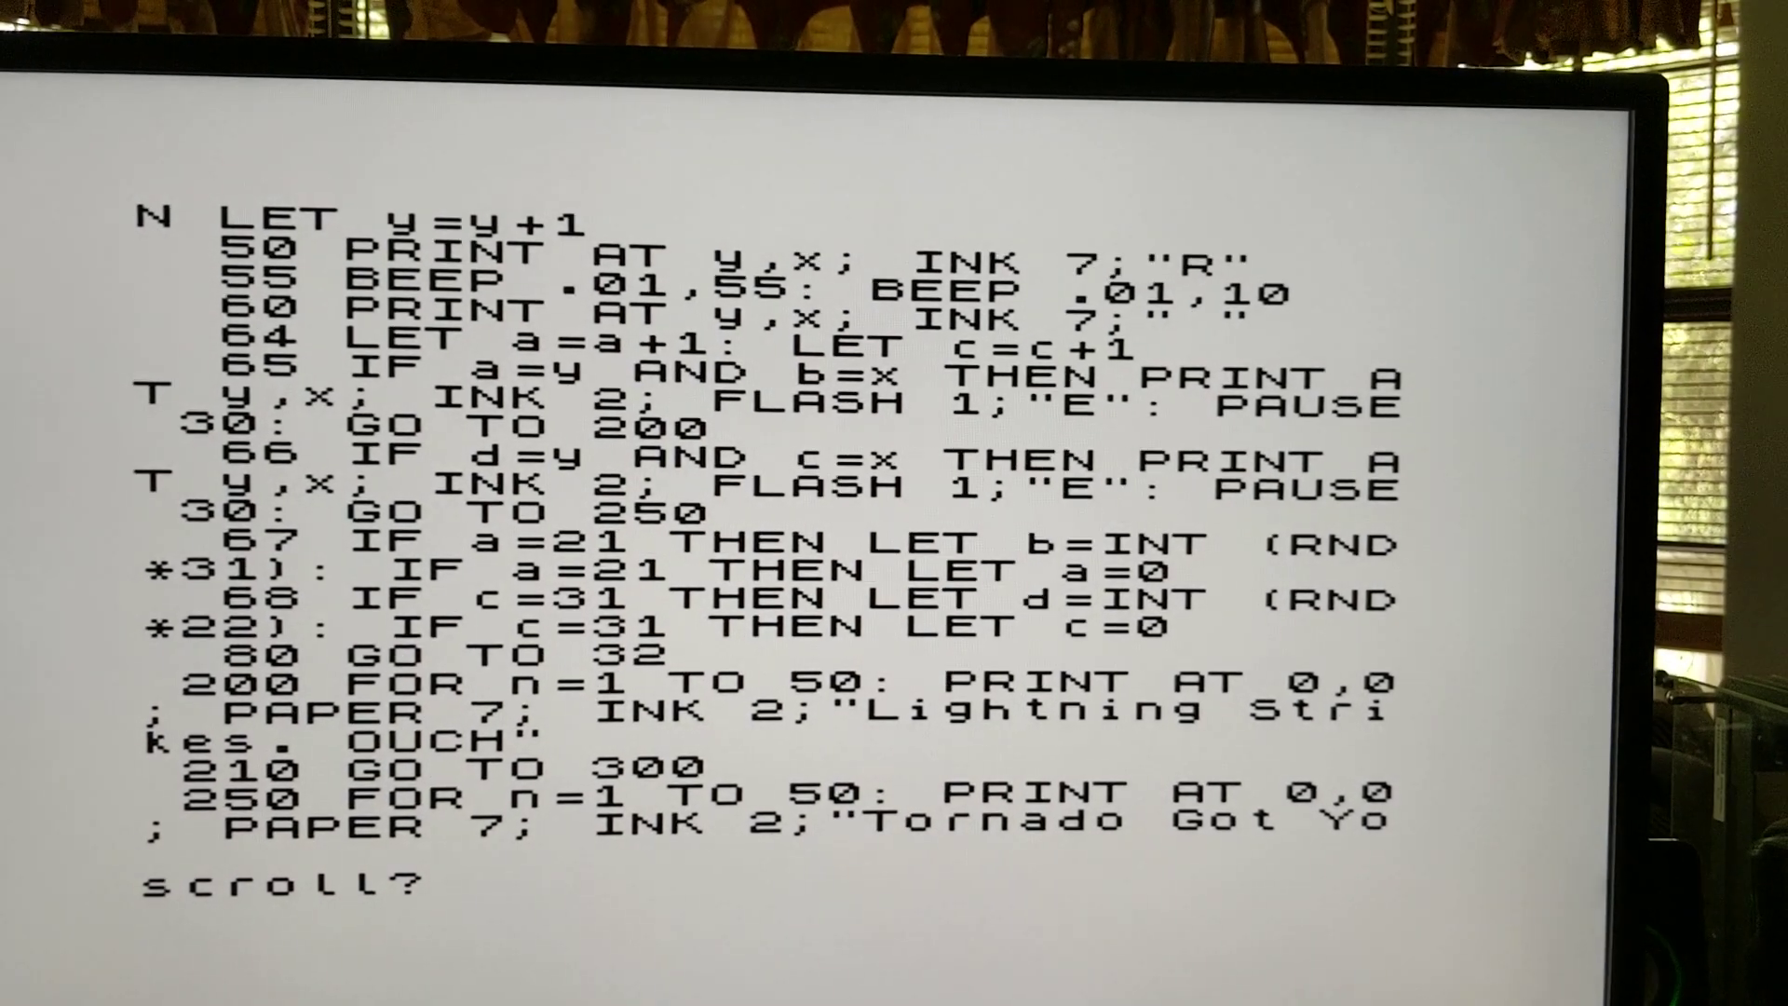
# - Page the listing through its scroll? prompts to the final line 4010 RETURN
pyautogui.press('Return')
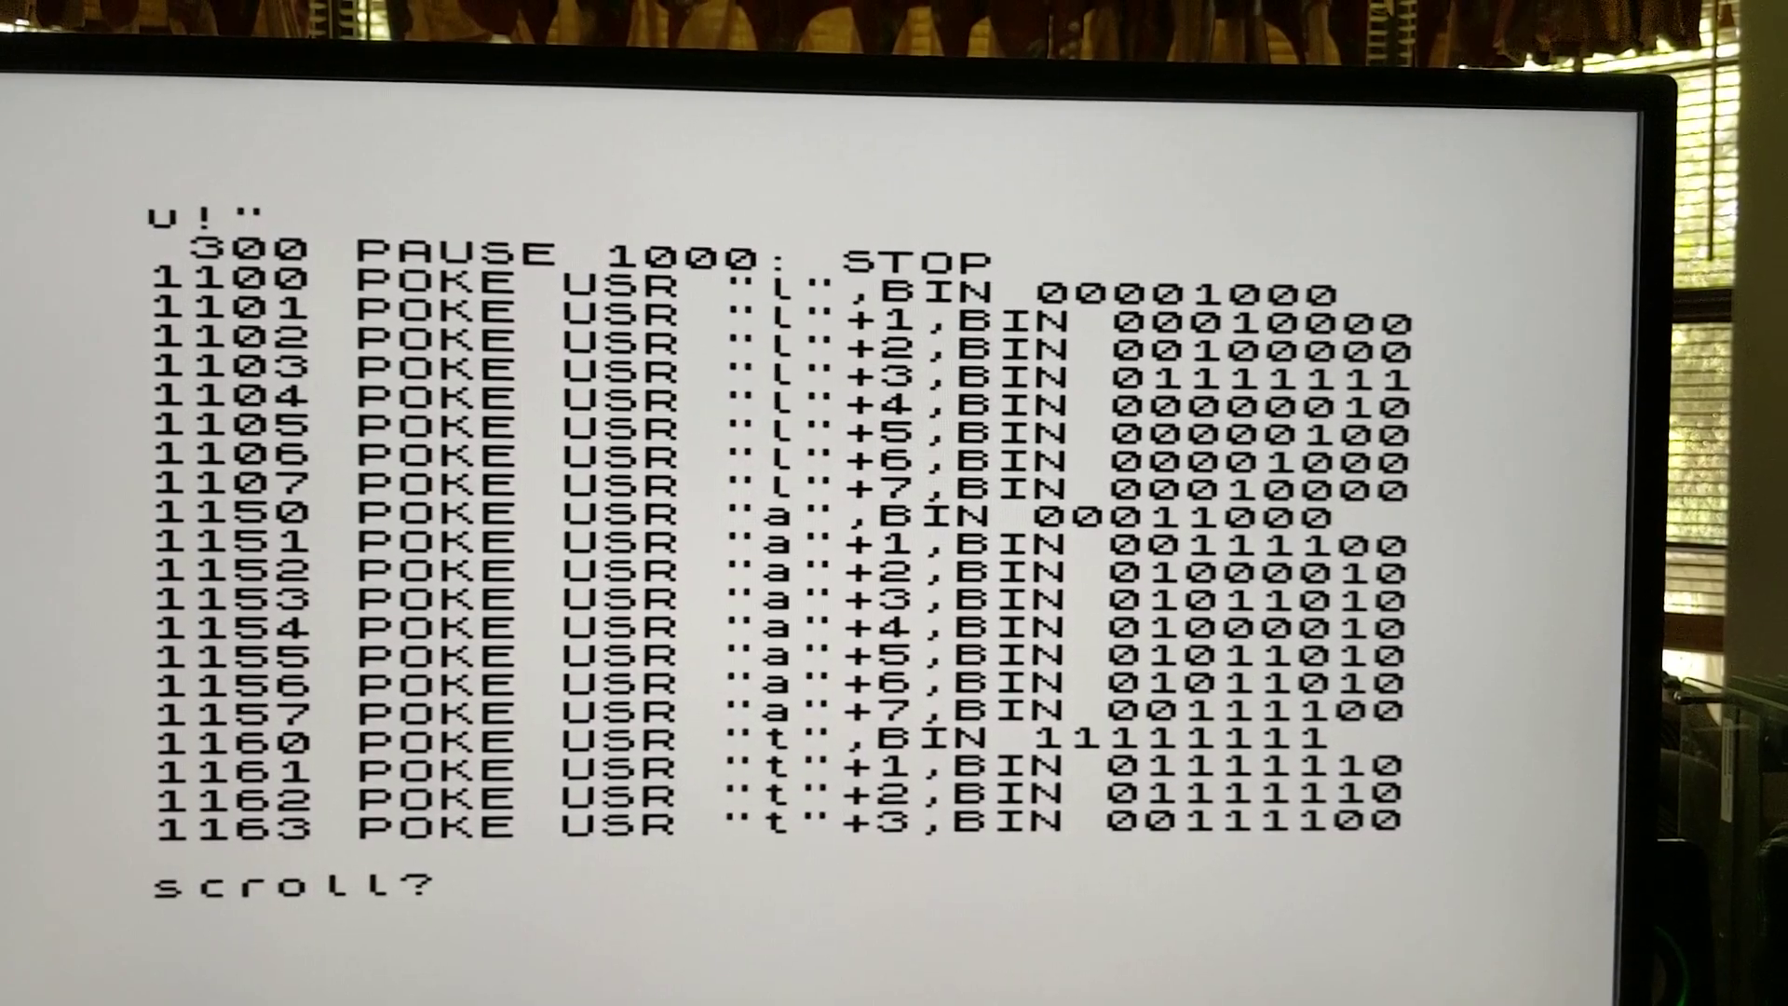
pyautogui.press('Return')
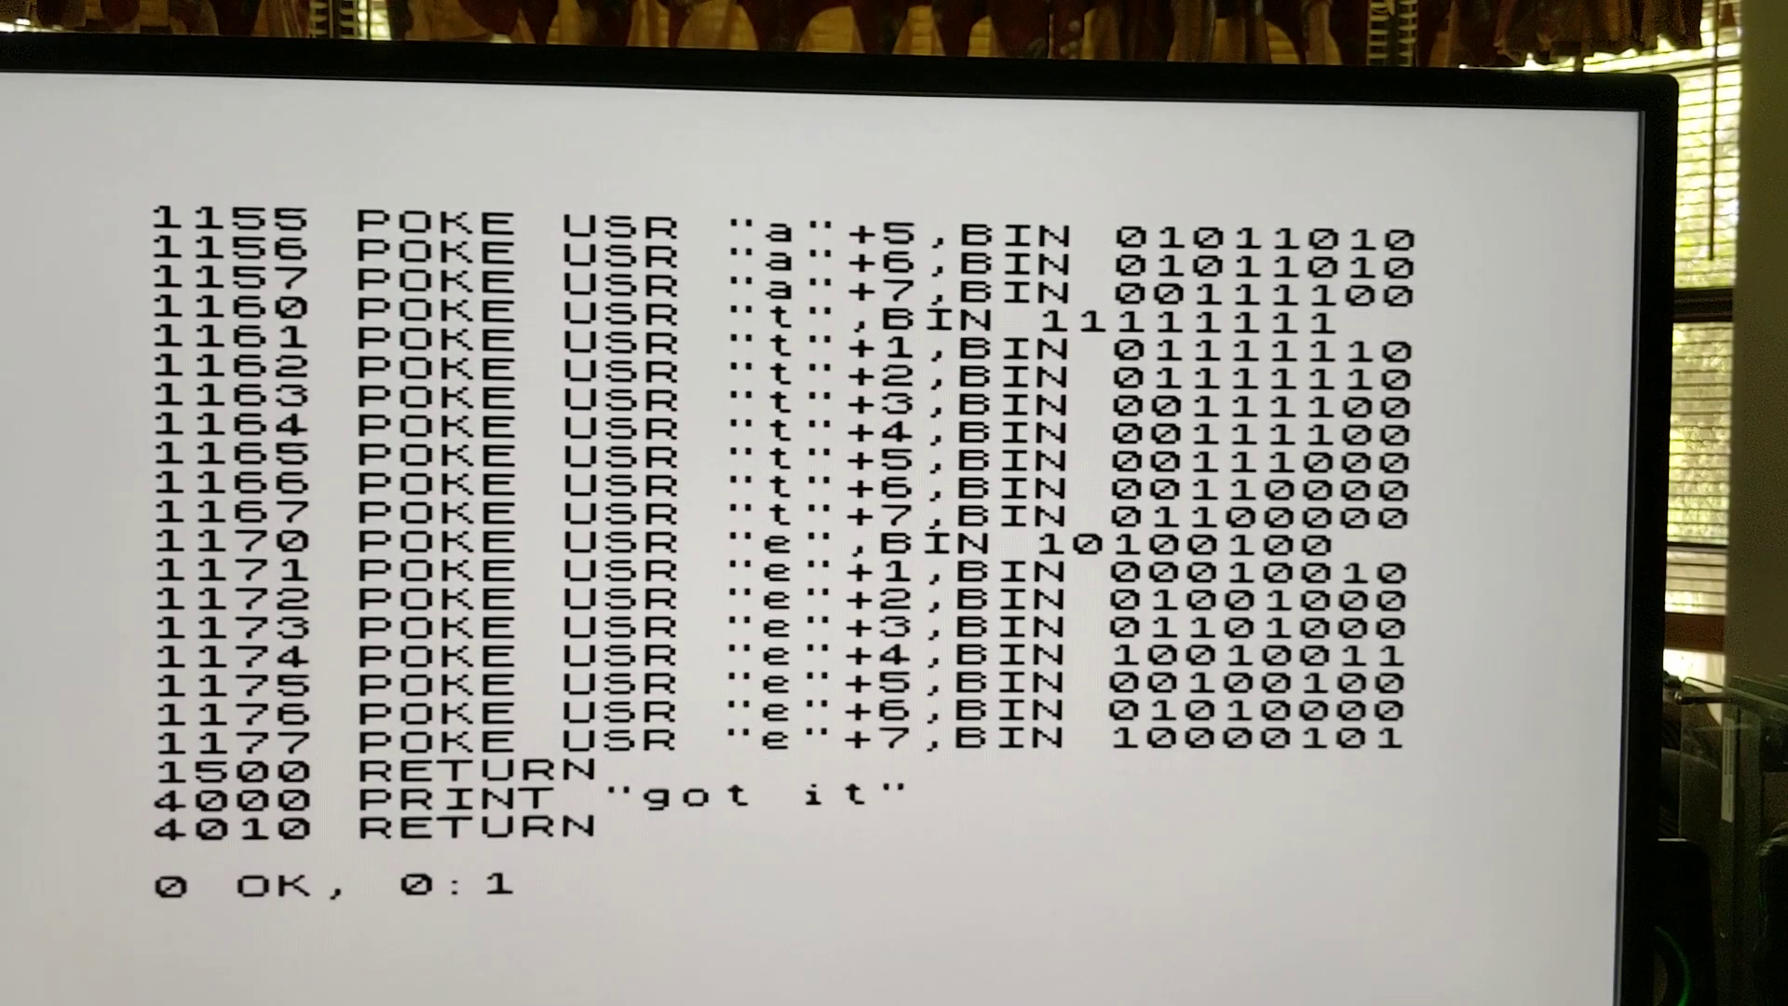
# - Enter the RUN keyword on the edit line beneath the finished listing
pyautogui.press('r')
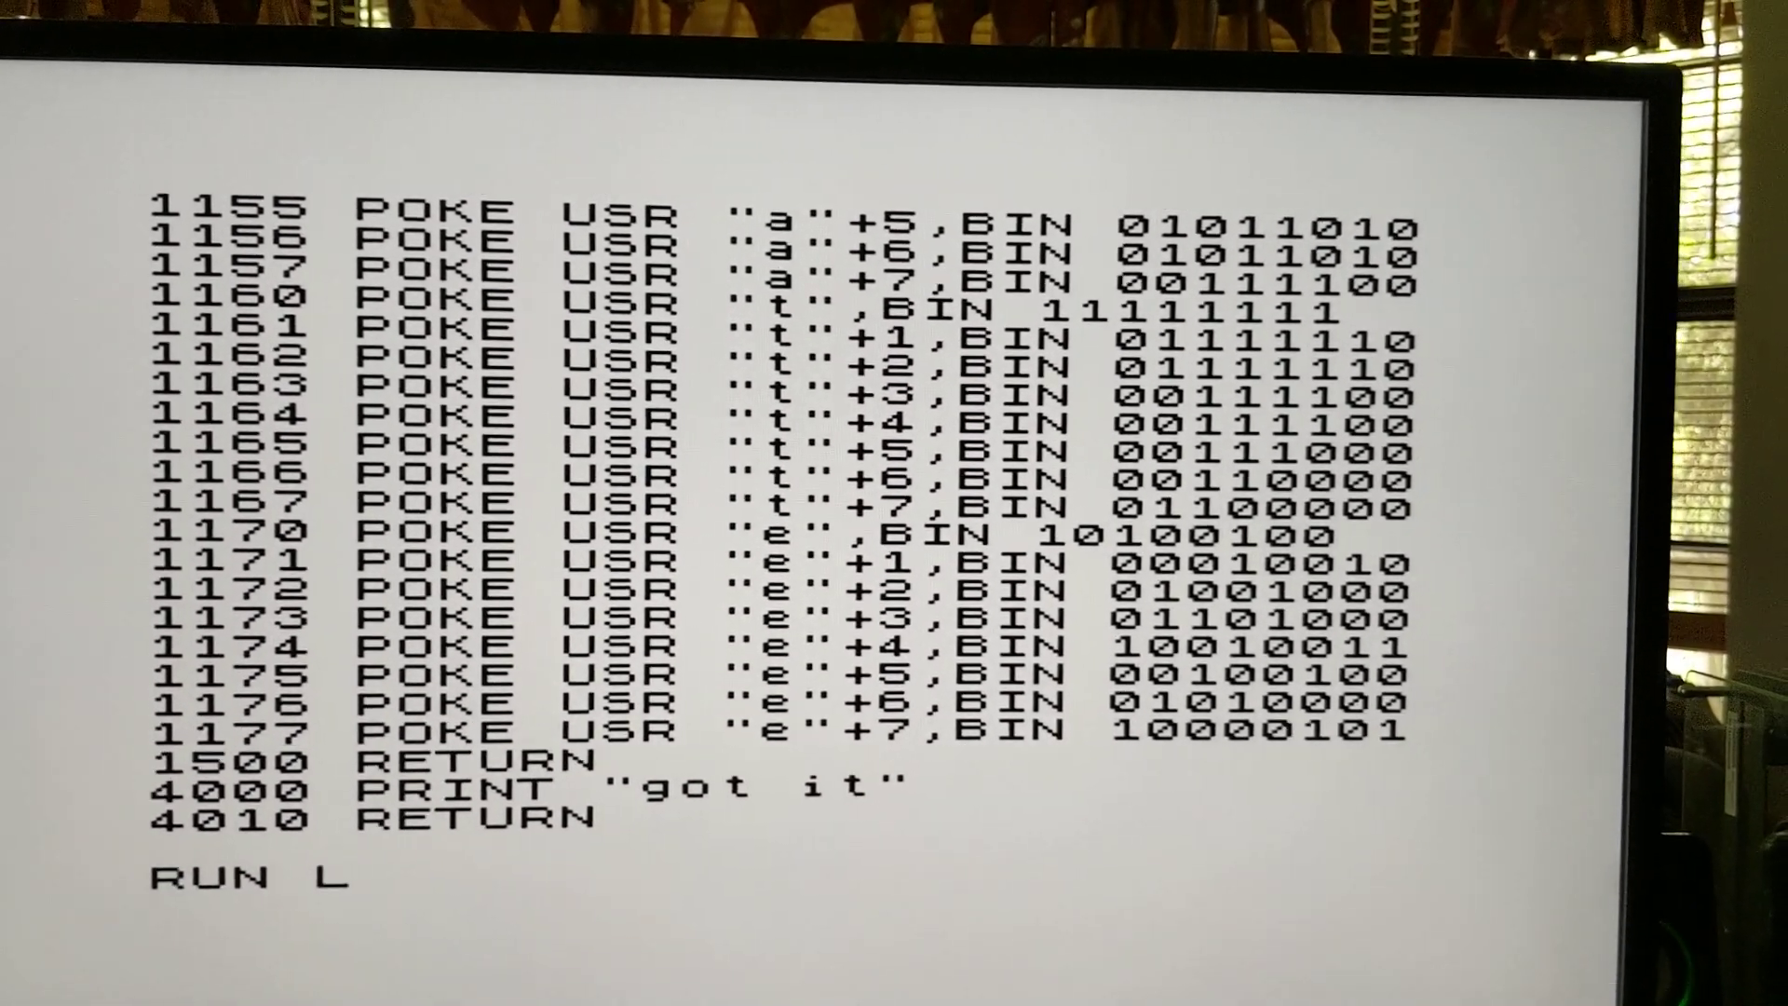